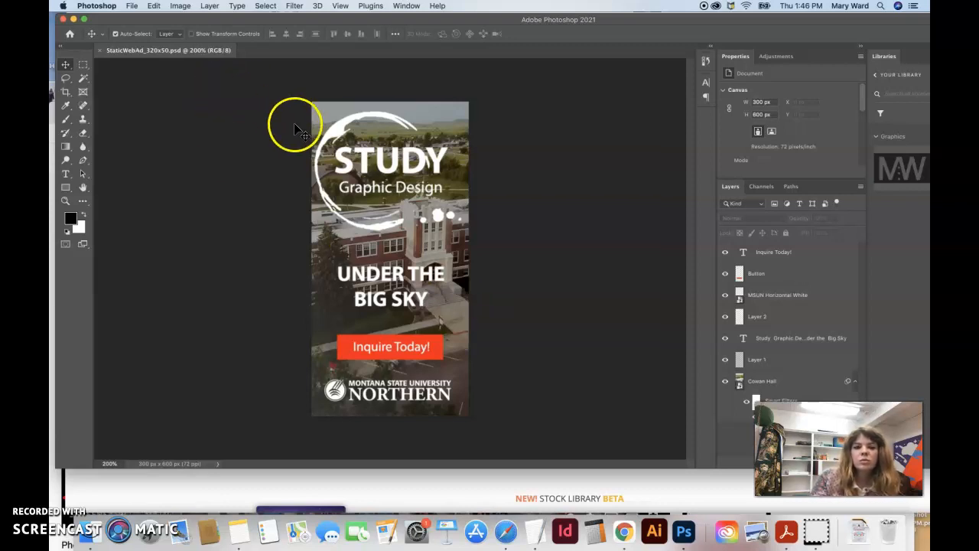
# Step: Open the Timeline panel and create a frame animation for the banner
pyautogui.click(406, 6)
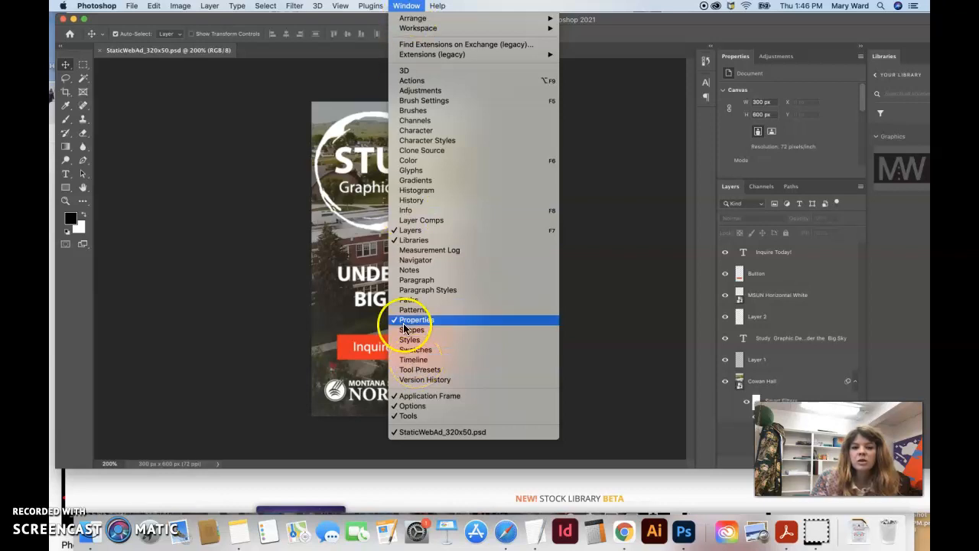
pyautogui.click(411, 362)
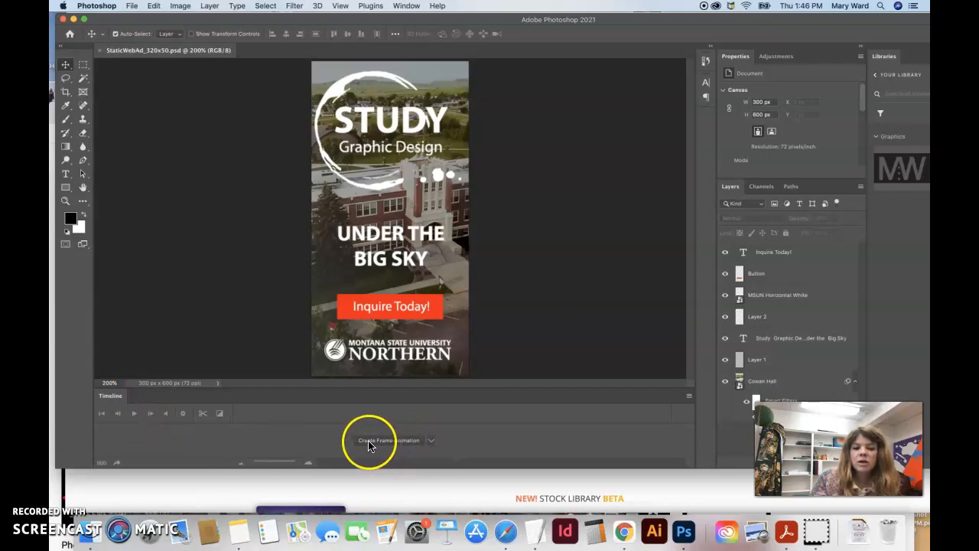
pyautogui.click(431, 441)
pyautogui.click(430, 442)
pyautogui.click(431, 443)
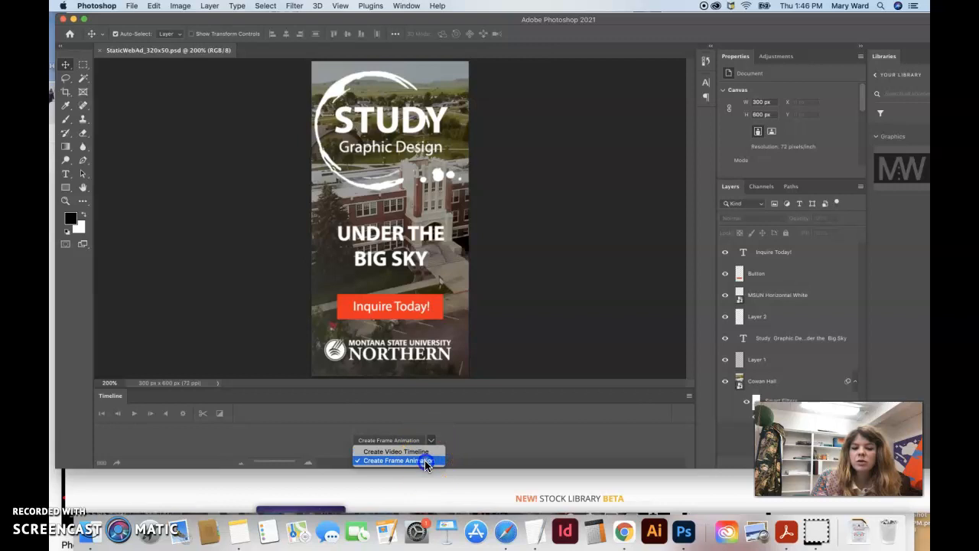
pyautogui.click(426, 460)
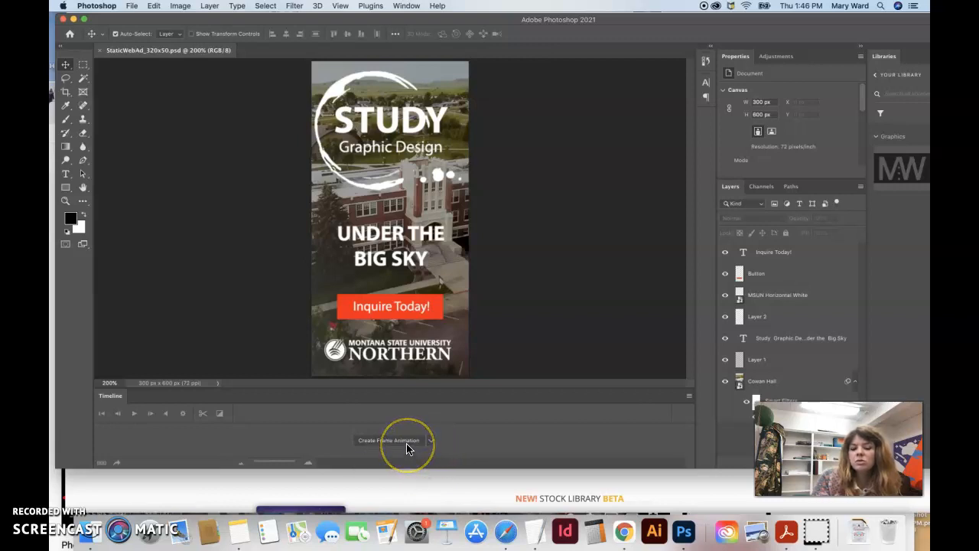
pyautogui.click(390, 442)
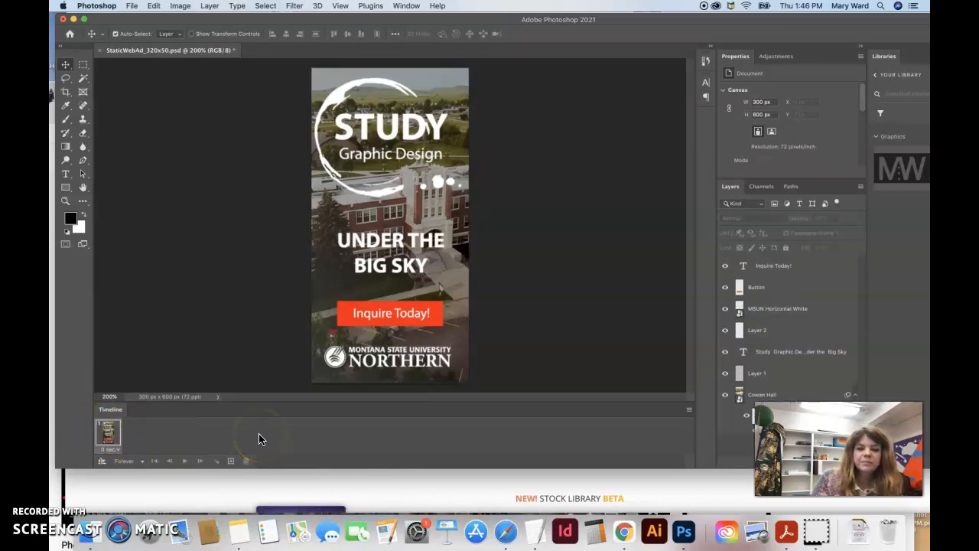
# Step: Duplicate the current frame twice to make three animation frames
pyautogui.click(143, 440)
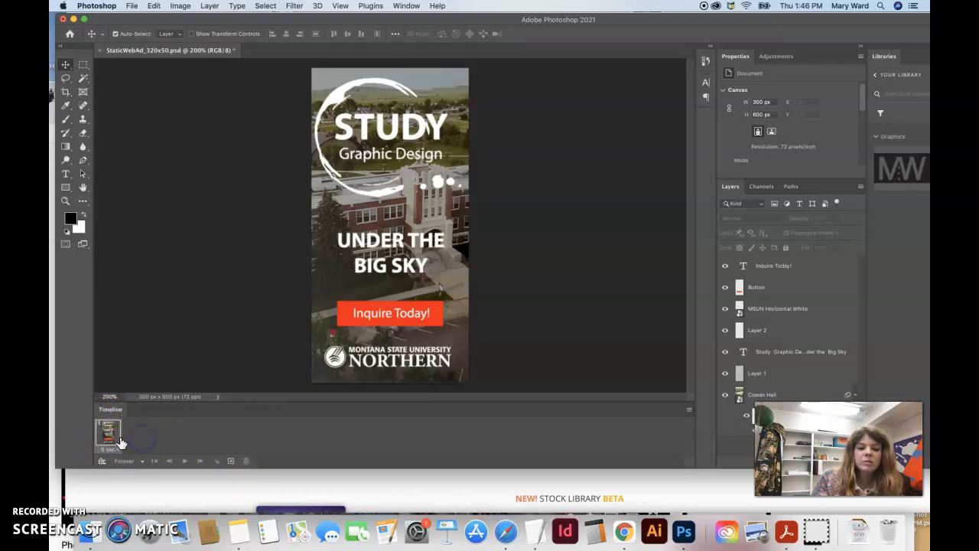
pyautogui.click(231, 461)
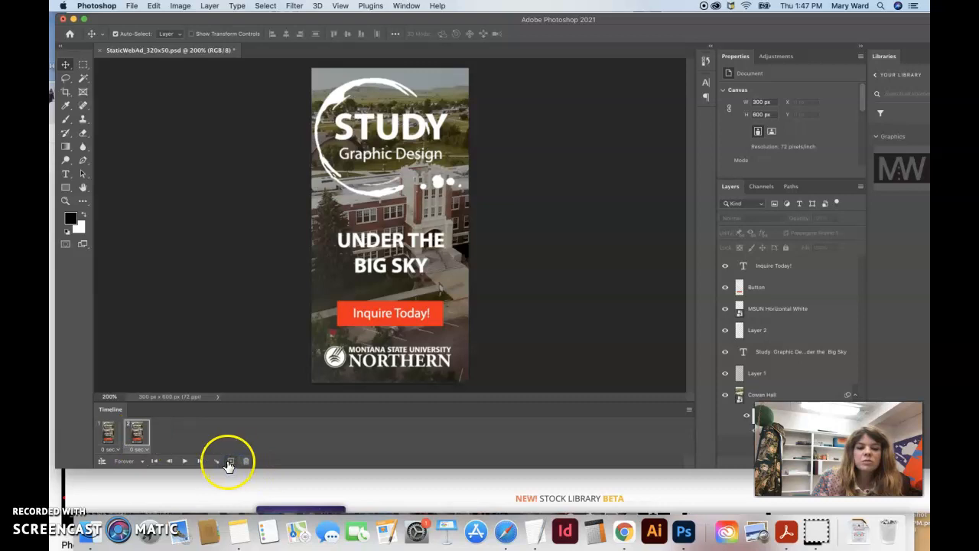
pyautogui.click(105, 435)
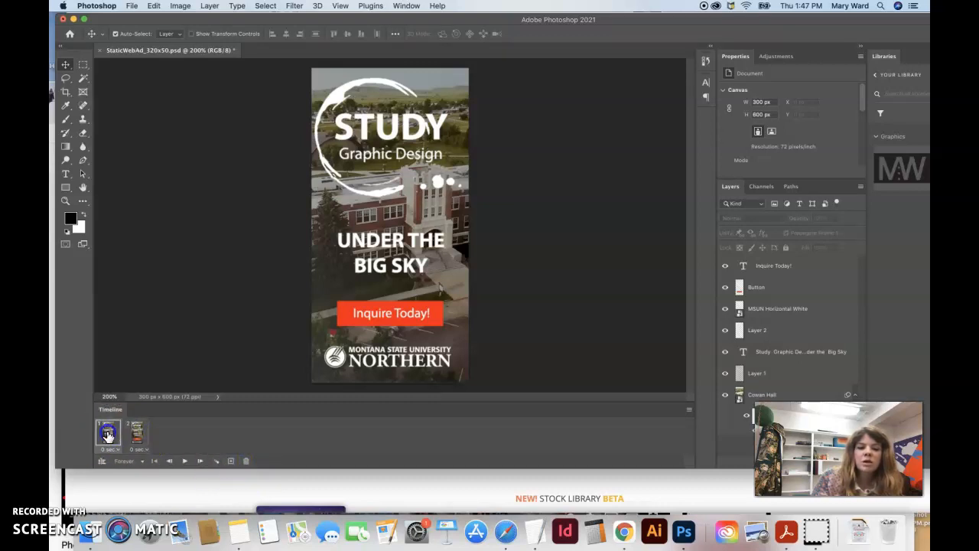
pyautogui.click(108, 433)
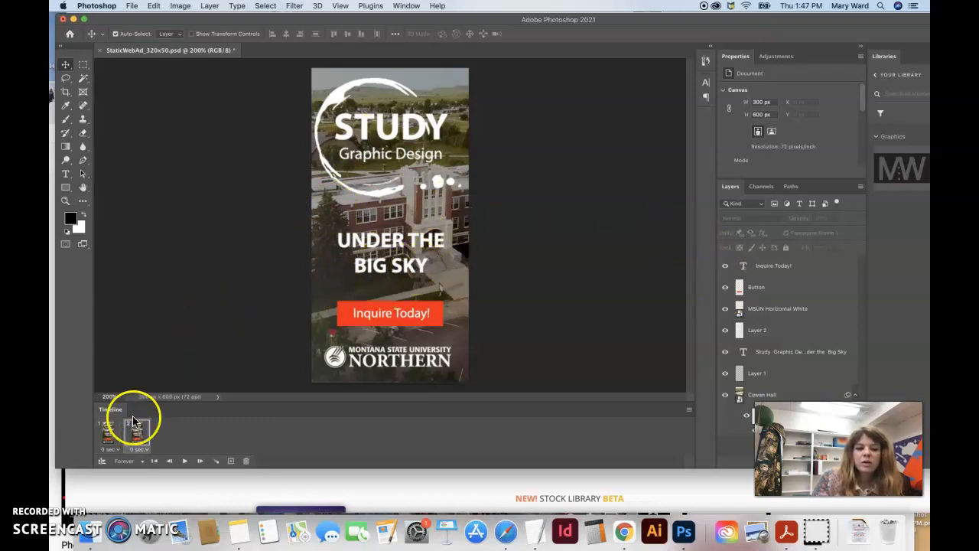
pyautogui.click(109, 434)
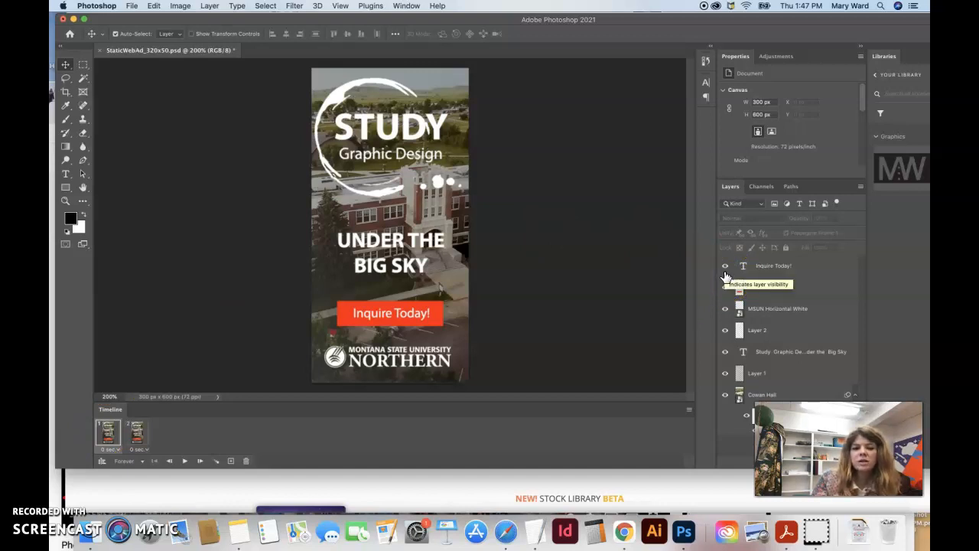
pyautogui.click(231, 461)
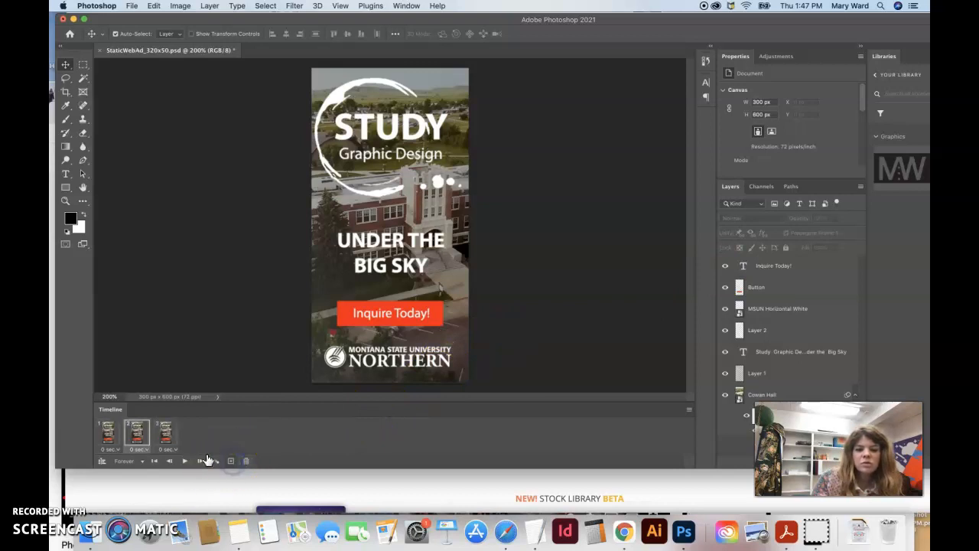
# Step: In frame 1, hide the Inquire Today!, Button, Layer 2 and Study Graphic Design text layers
pyautogui.click(111, 435)
pyautogui.click(138, 437)
pyautogui.click(164, 436)
pyautogui.click(110, 434)
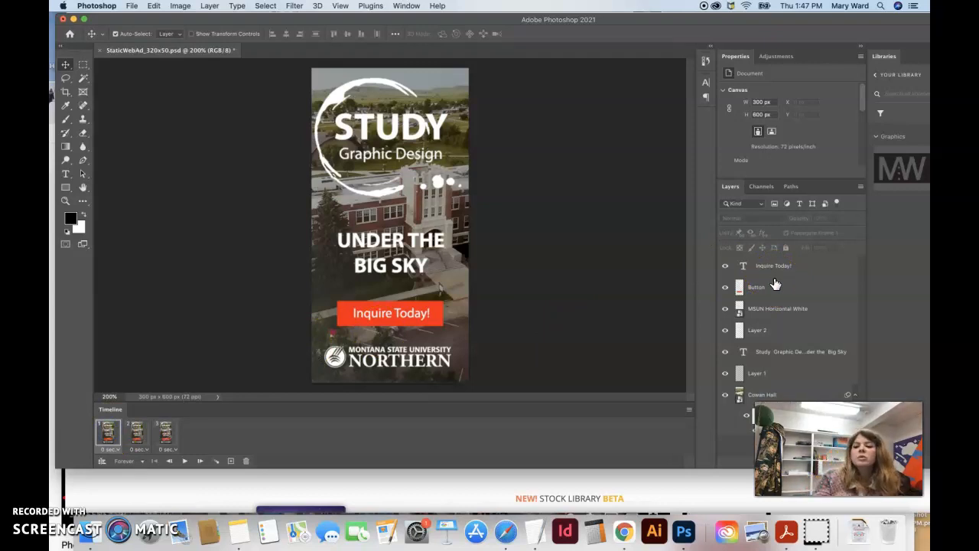
pyautogui.click(809, 352)
pyautogui.moveTo(845, 432); pyautogui.dragTo(616, 409)
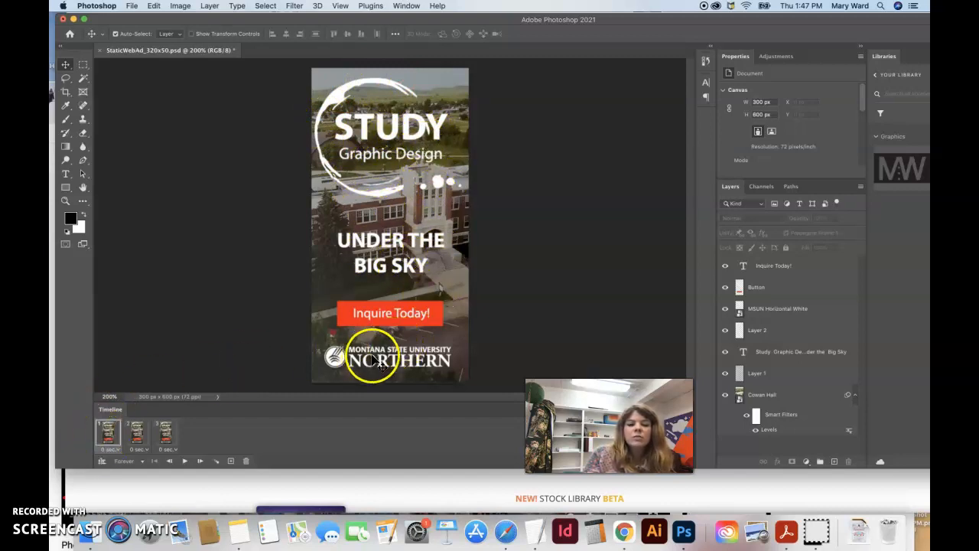
pyautogui.click(726, 267)
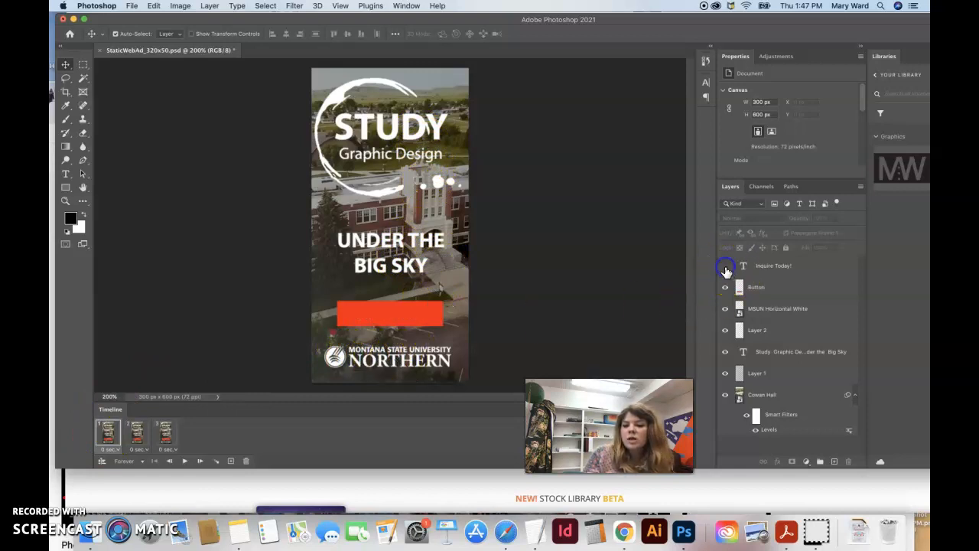
pyautogui.click(725, 287)
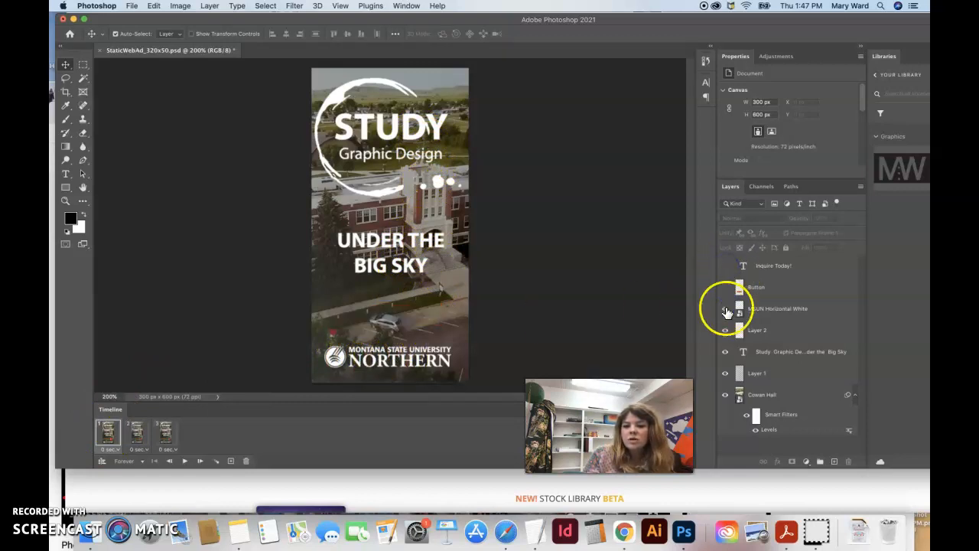
pyautogui.click(725, 329)
pyautogui.click(724, 351)
pyautogui.click(723, 373)
pyautogui.click(726, 373)
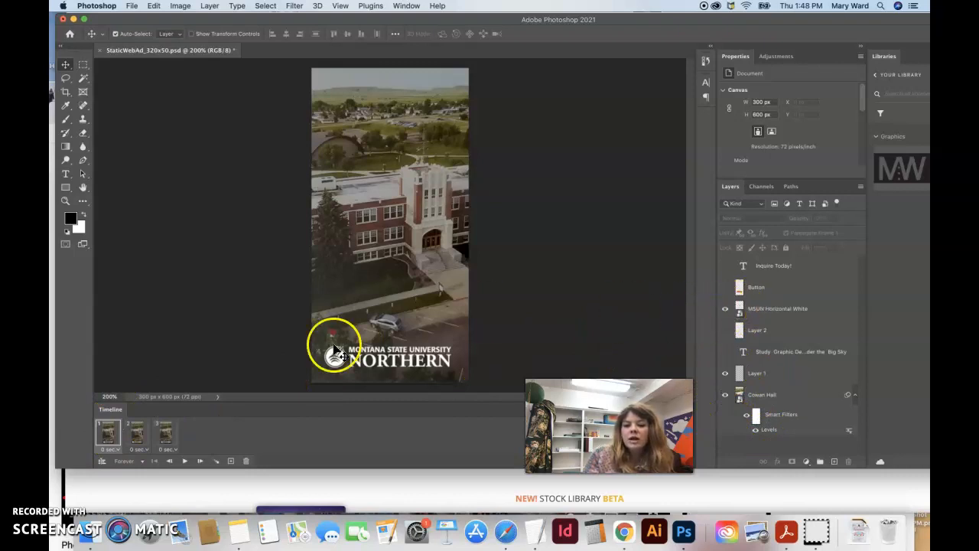
# Step: In frame 2, show Layer 2 and the Study Graphic Design text layer
pyautogui.click(135, 435)
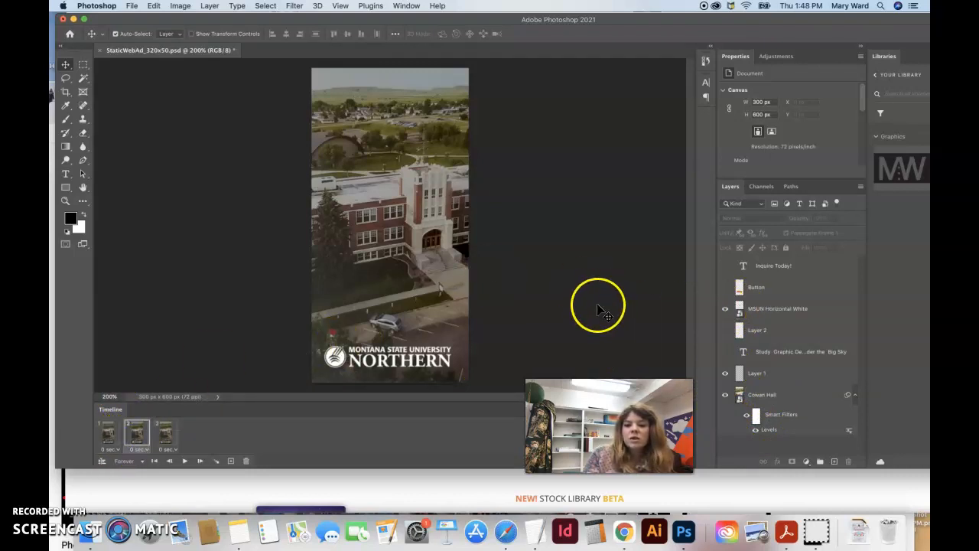
pyautogui.click(725, 330)
pyautogui.click(725, 352)
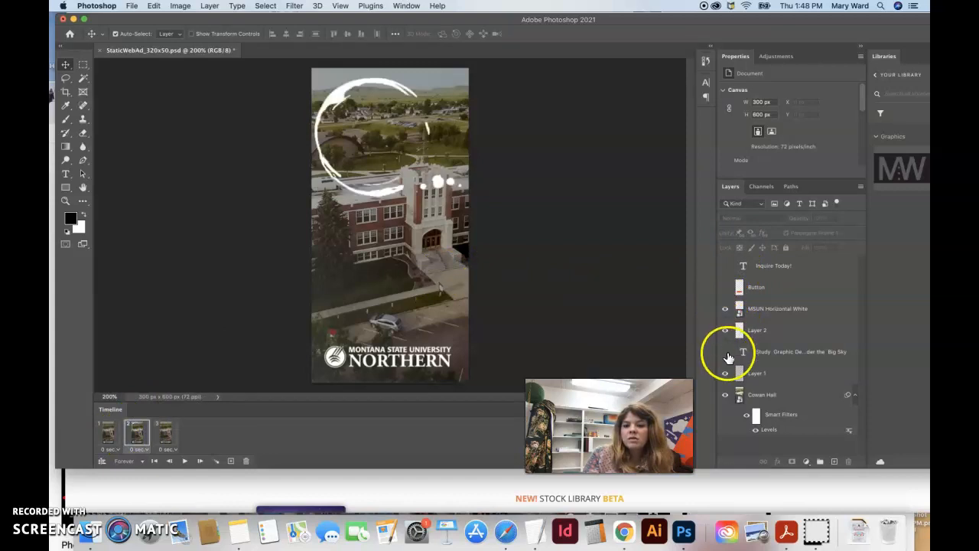
# Step: In frame 3, show the Button and Inquire Today! layers
pyautogui.click(166, 432)
pyautogui.click(725, 287)
pyautogui.click(725, 267)
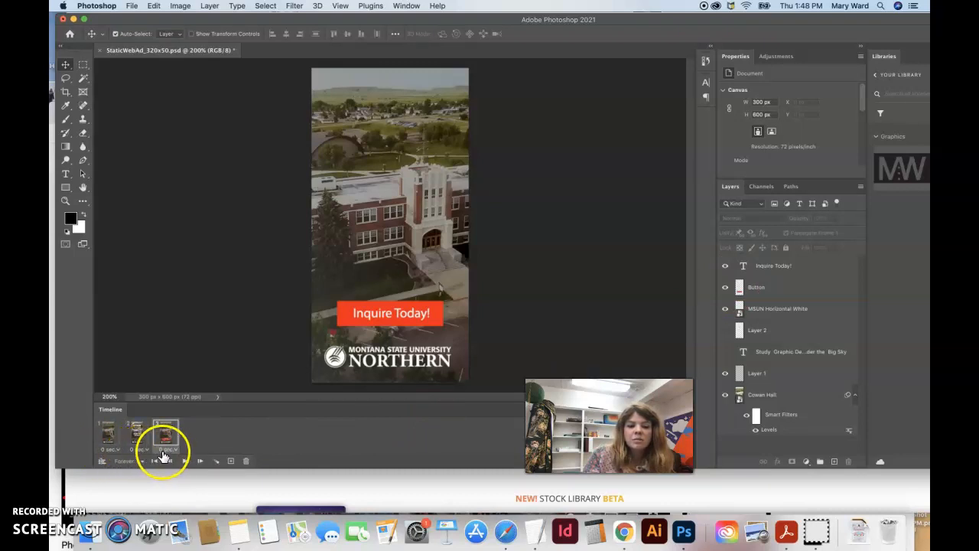
# Step: Set the frame delays to 2 seconds for frames 1 and 2 and 5 seconds for frame 3
pyautogui.click(114, 450)
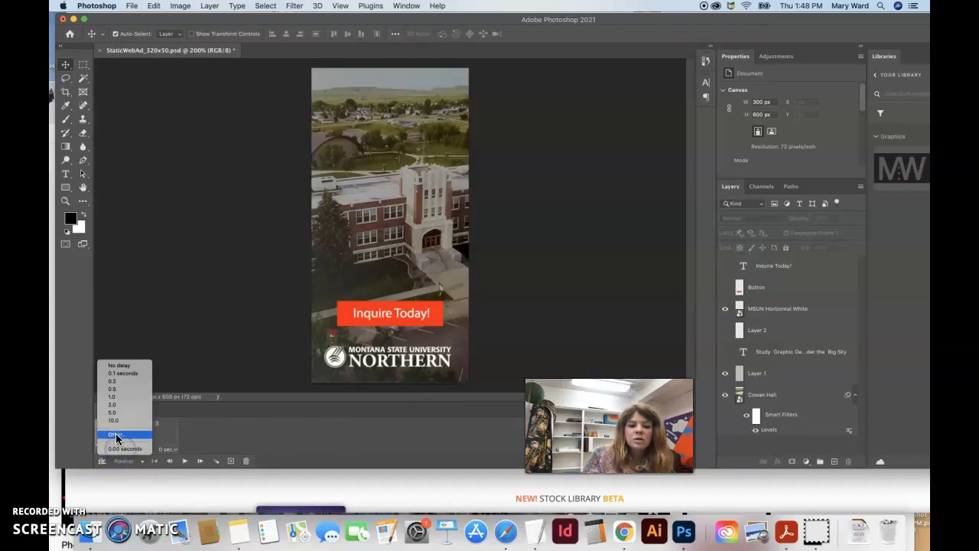
pyautogui.click(118, 405)
pyautogui.click(145, 449)
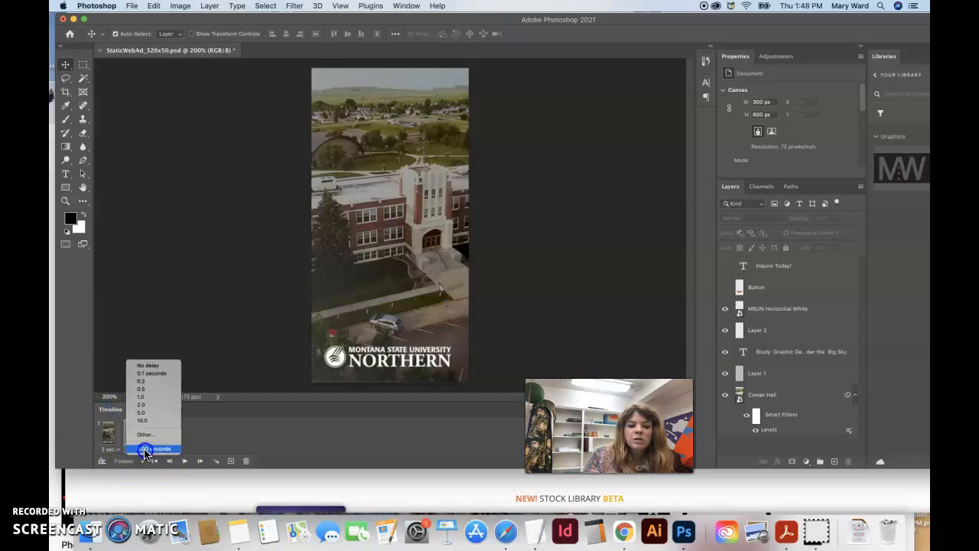
pyautogui.click(144, 404)
pyautogui.click(175, 452)
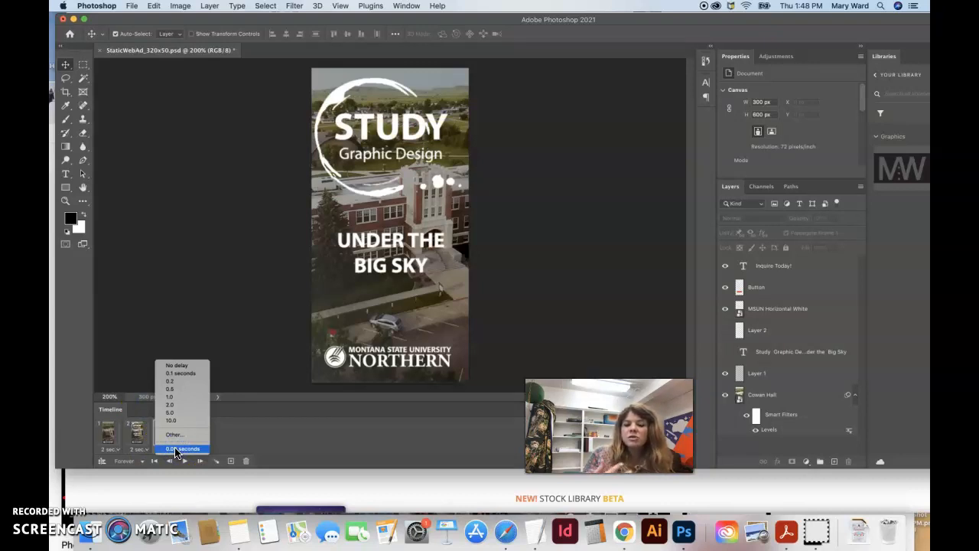
pyautogui.click(180, 413)
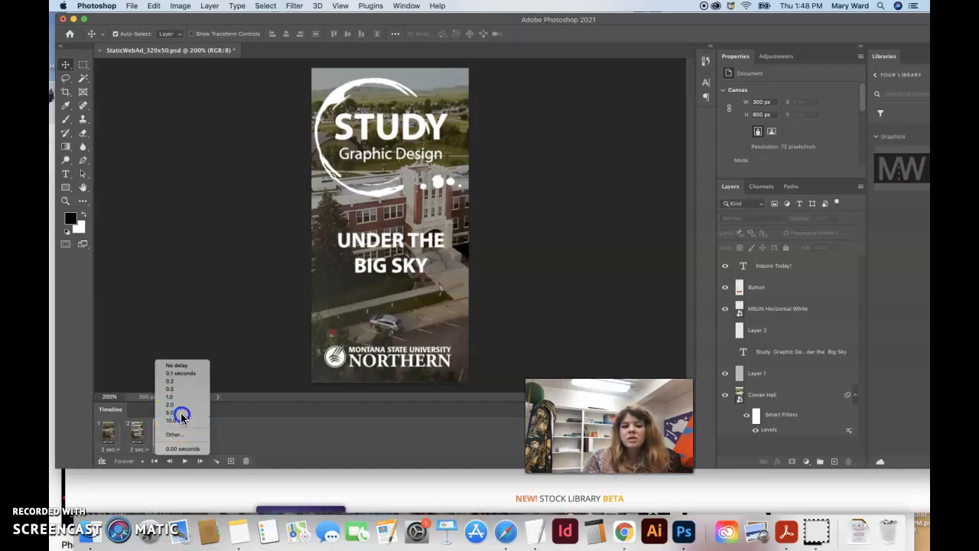
pyautogui.click(180, 414)
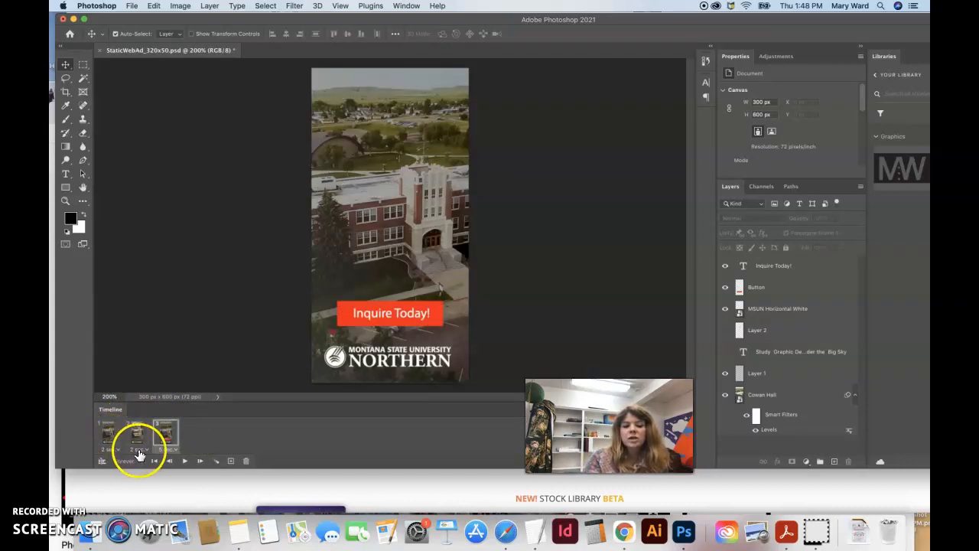
# Step: Make Layer 2 and the Study Graphic Design text layer visible in frame 3 as well
pyautogui.click(186, 463)
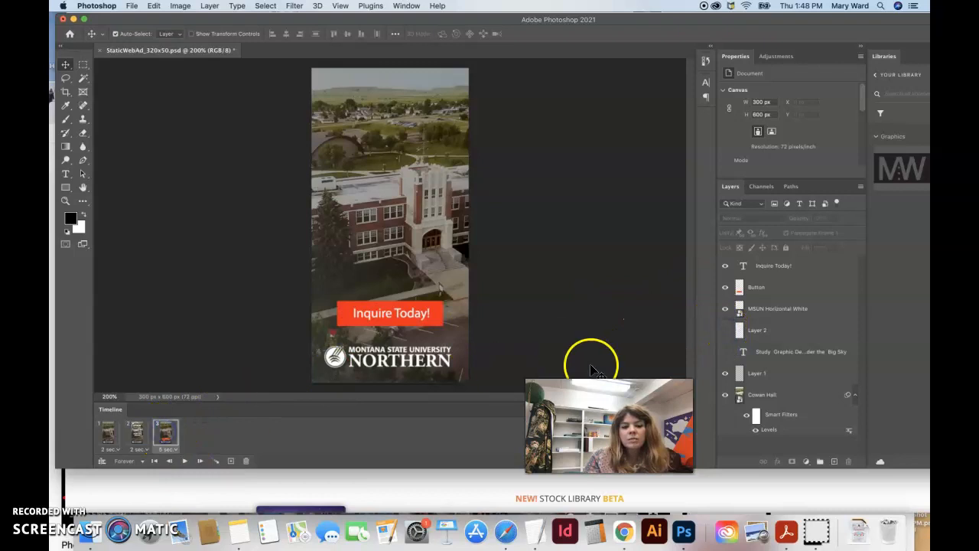
pyautogui.click(725, 331)
pyautogui.click(725, 353)
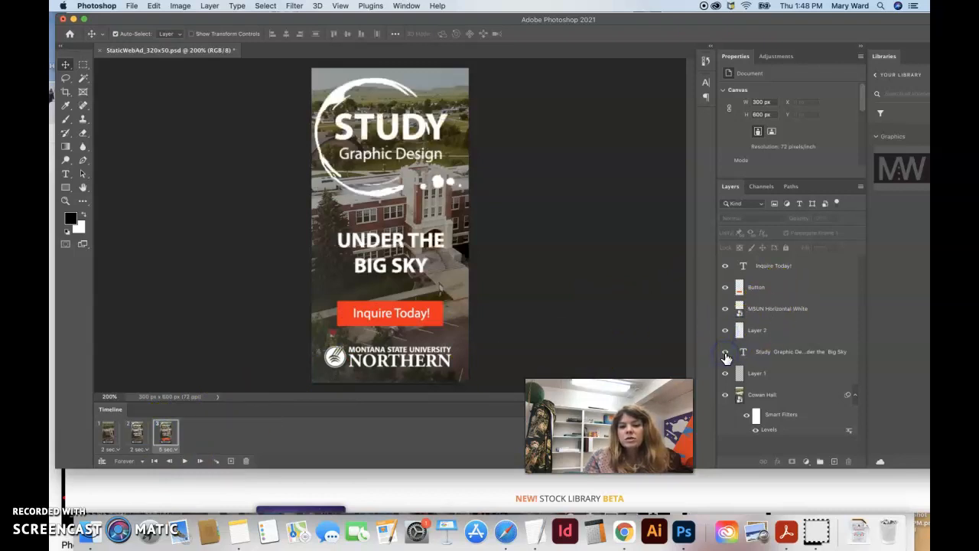
# Step: Play the animation with looping set to Forever
pyautogui.click(184, 460)
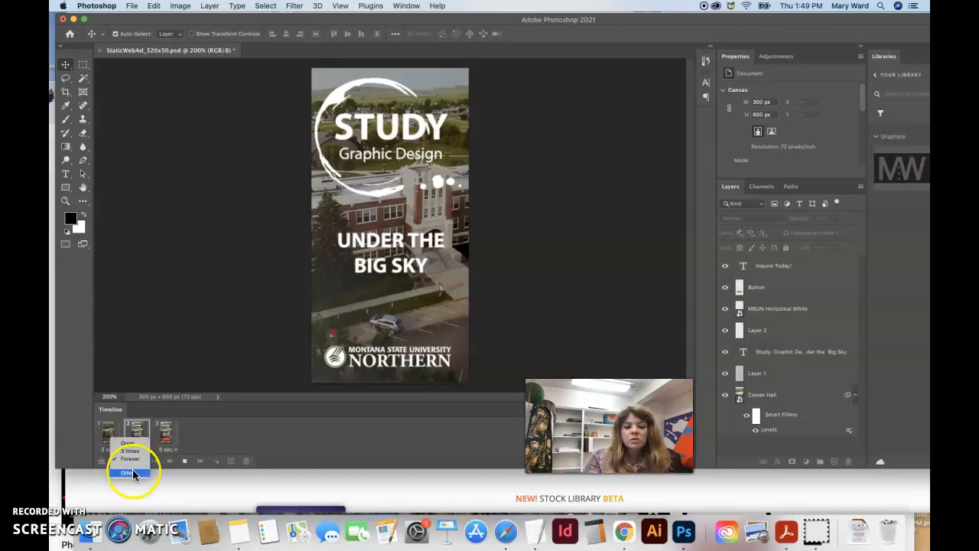
pyautogui.click(132, 460)
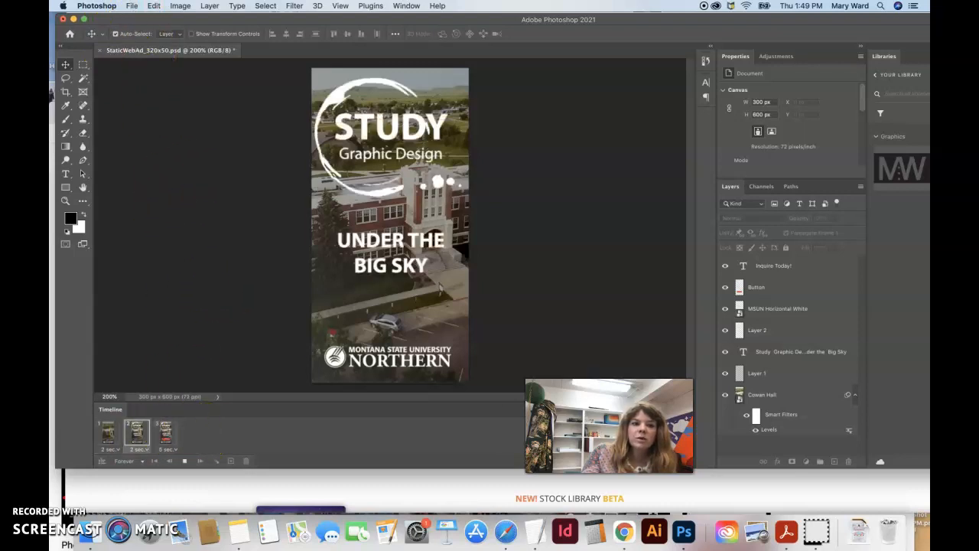
# Step: Open Save As and navigate to the Photoshop Animated Gif Assignment folder inside Documents' GDSN 340 folder
pyautogui.click(131, 6)
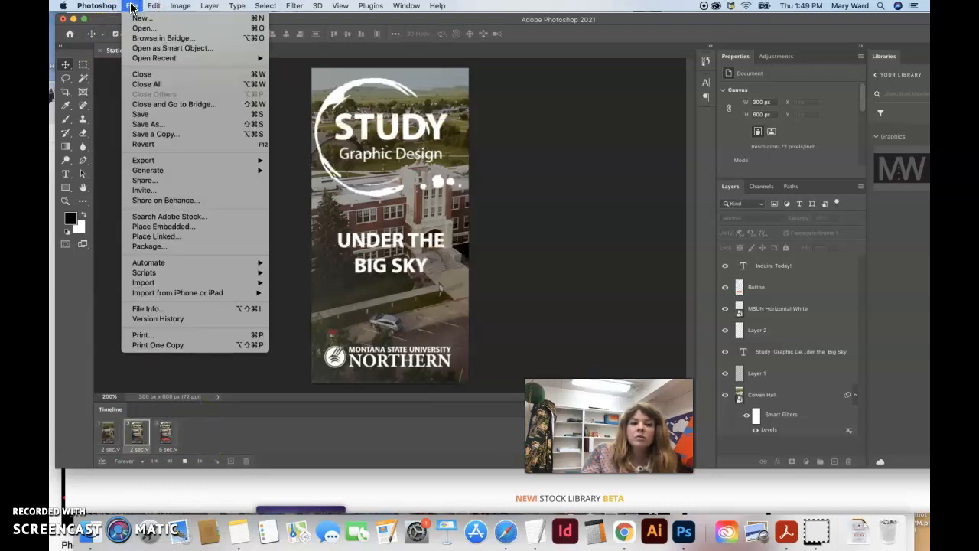
pyautogui.click(141, 125)
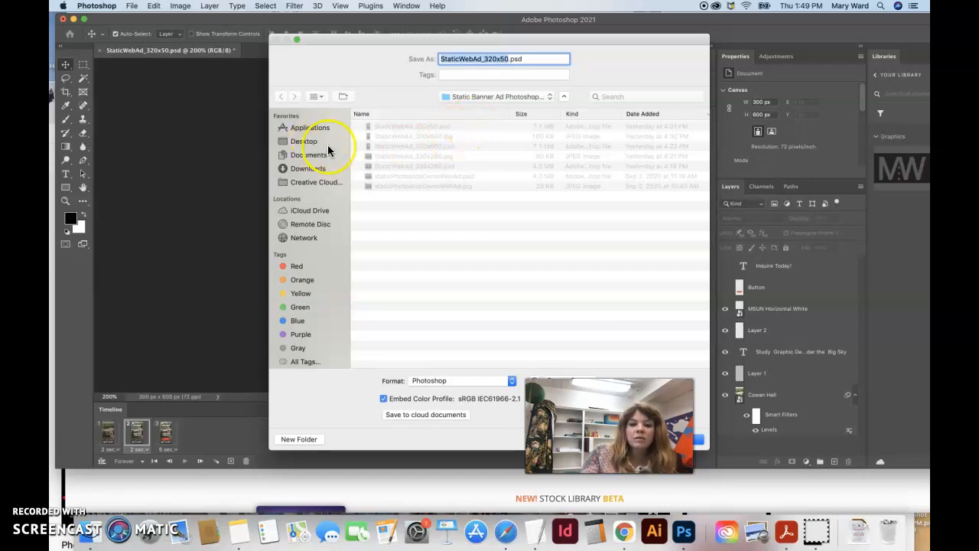
pyautogui.click(312, 155)
pyautogui.scroll(-5, 402, 251)
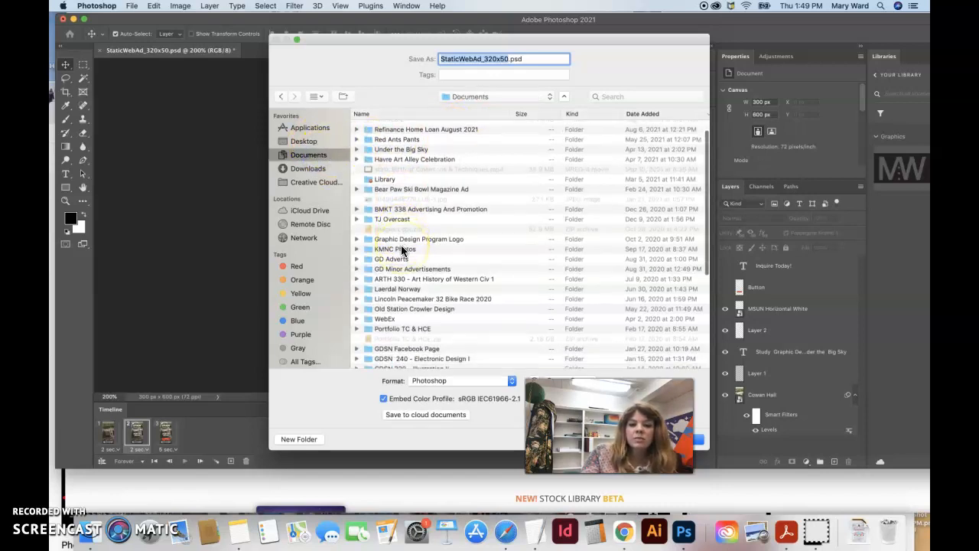
pyautogui.scroll(-5, 403, 256)
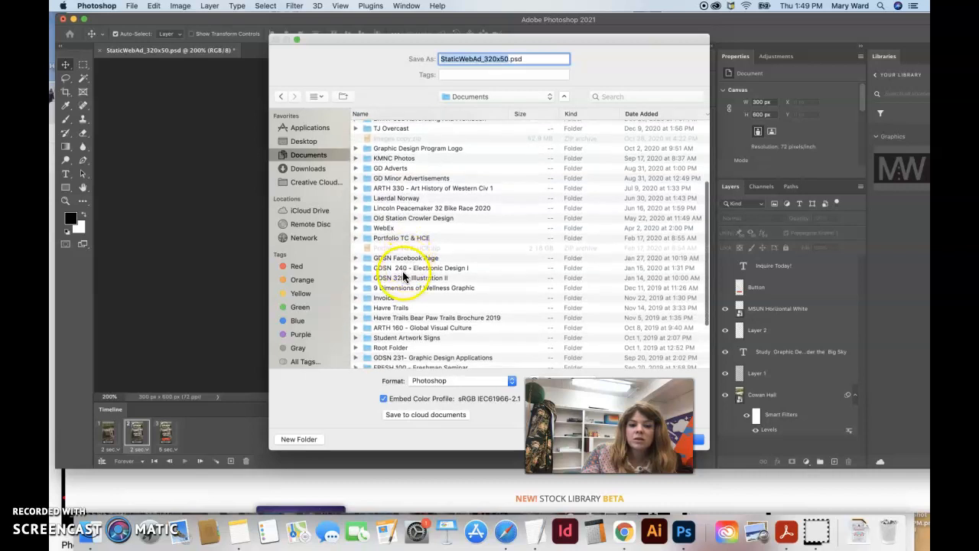
pyautogui.scroll(-3, 409, 302)
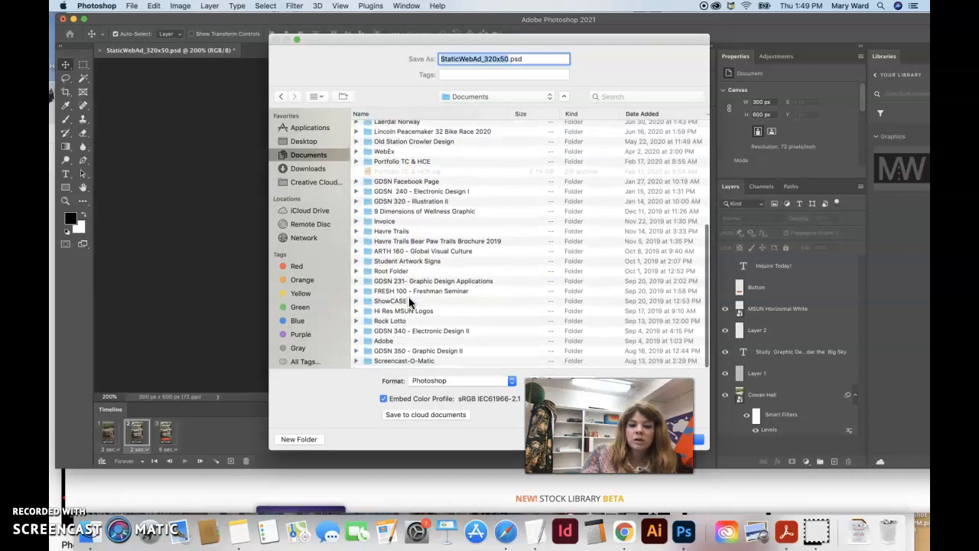
pyautogui.click(409, 337)
pyautogui.doubleClick(409, 336)
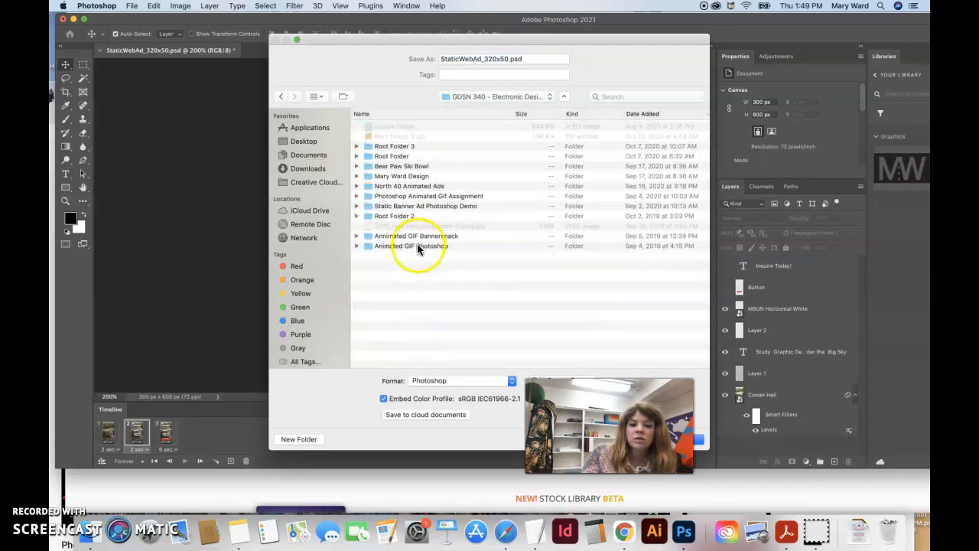
pyautogui.doubleClick(394, 197)
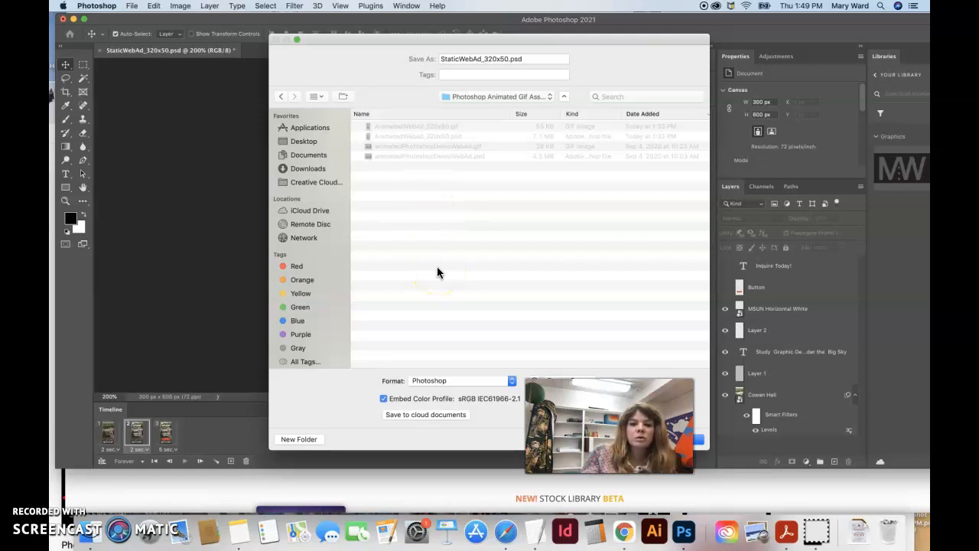
# Step: Save the document as AnimatedWebAd_300x600.psd
pyautogui.click(461, 59)
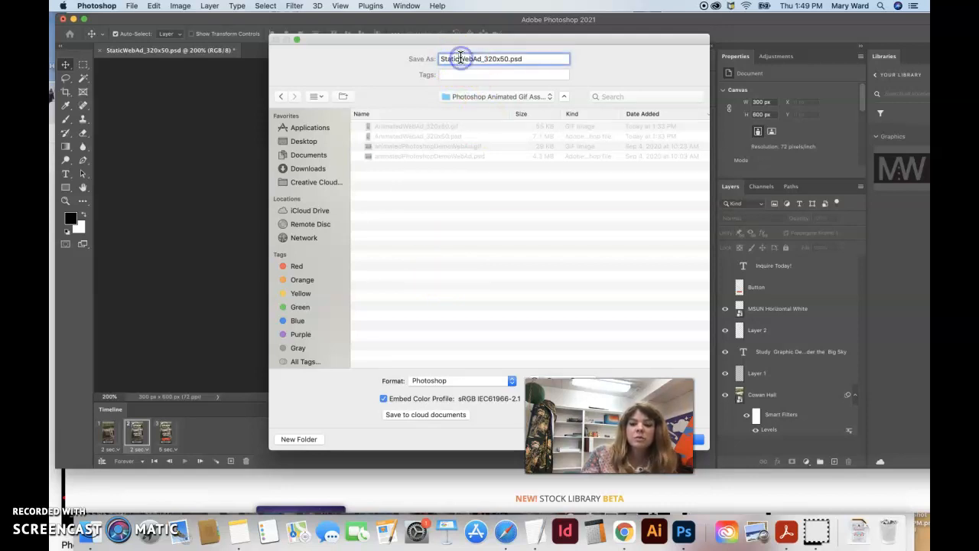
pyautogui.press('BackSpace')
pyautogui.write('an')
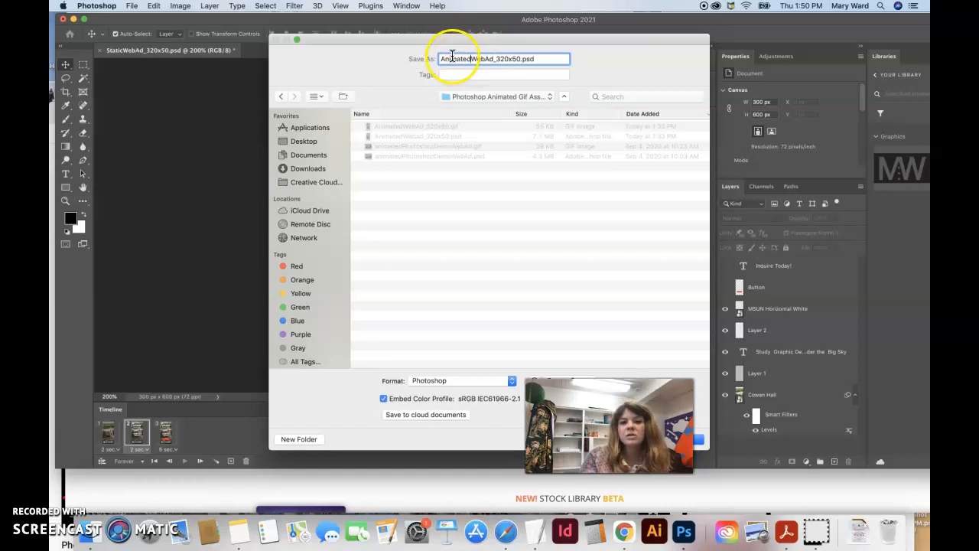
pyautogui.click(511, 59)
pyautogui.press('BackSpace')
pyautogui.press('BackSpace')
pyautogui.write('00')
pyautogui.click(522, 59)
pyautogui.press('BackSpace')
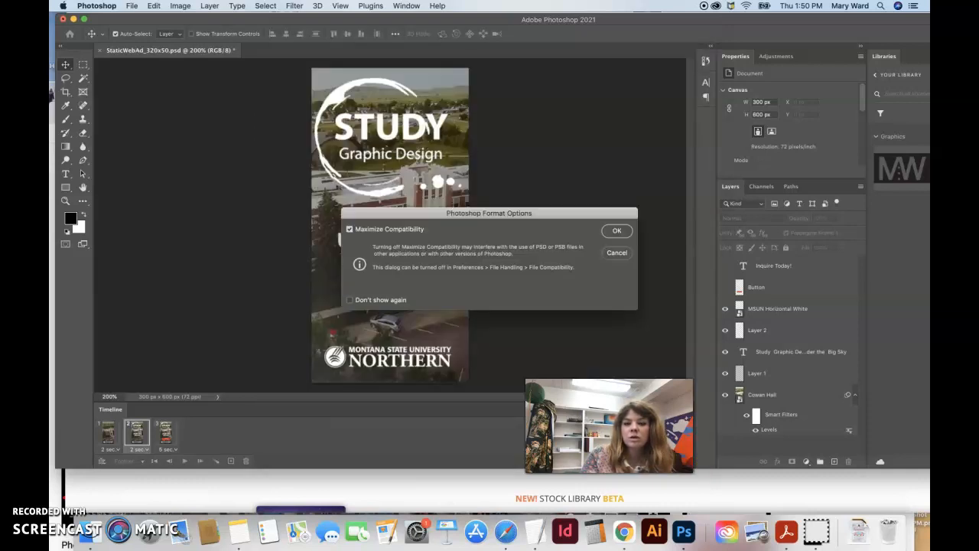
pyautogui.click(623, 229)
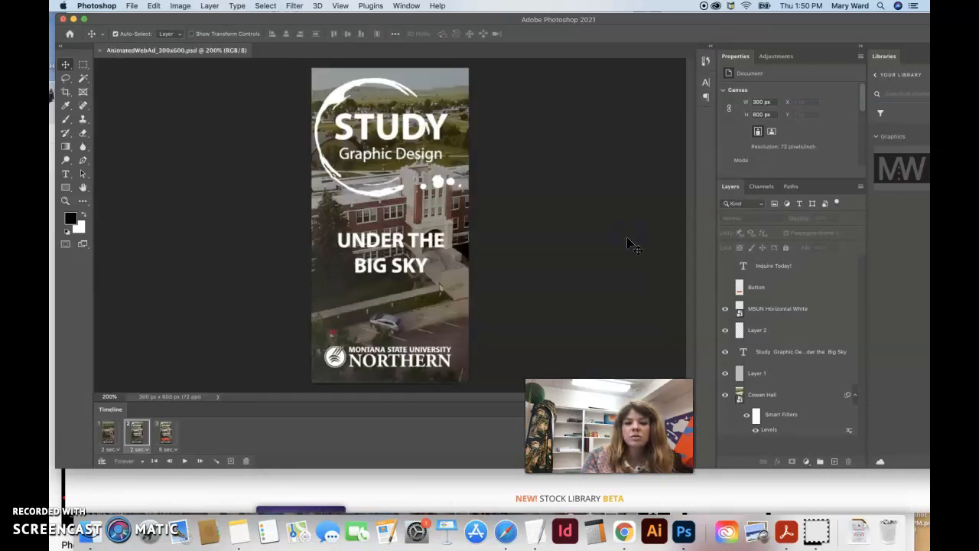
# Step: Export the animation through Save for Web (Legacy) with the GIF 32 Dithered preset as AnimatedWebAd_300x600.gif
pyautogui.click(131, 6)
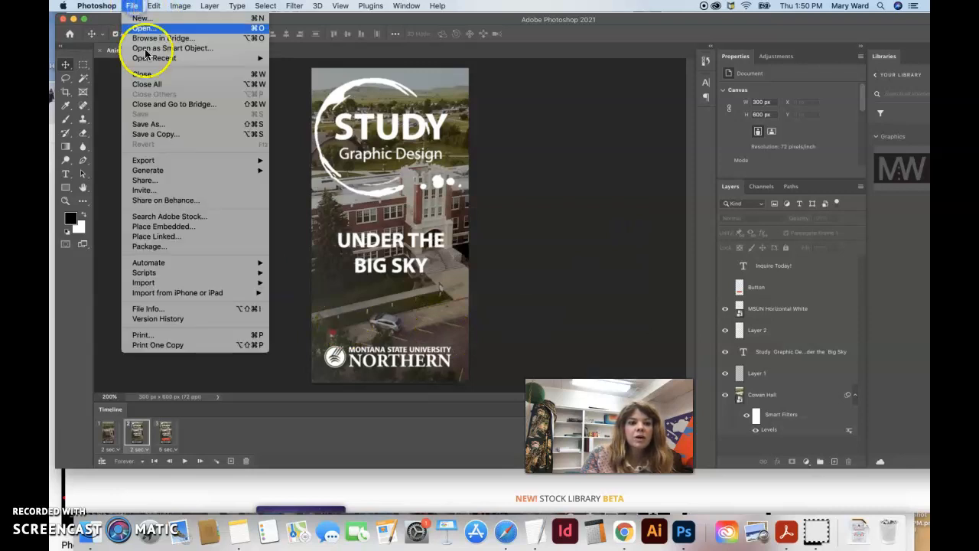
pyautogui.moveTo(213, 160)
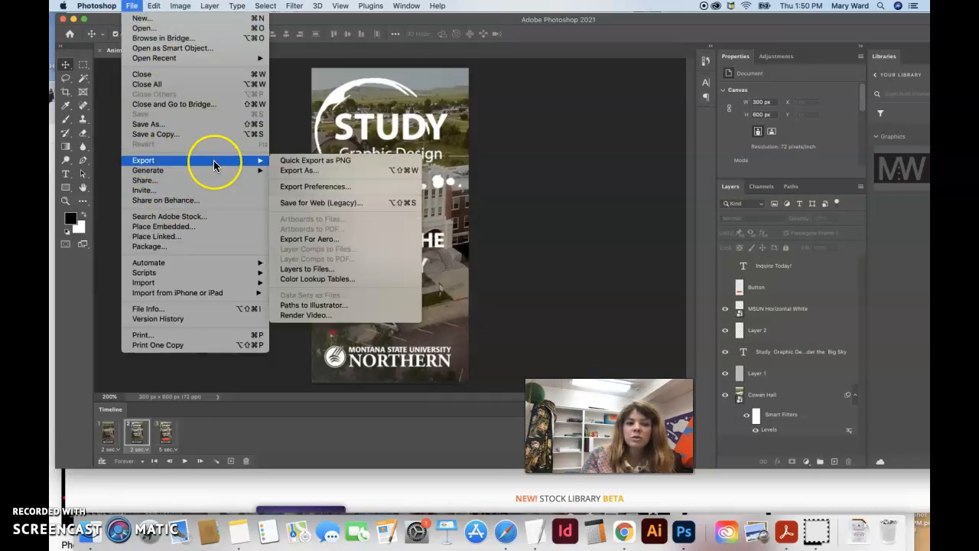
pyautogui.click(291, 205)
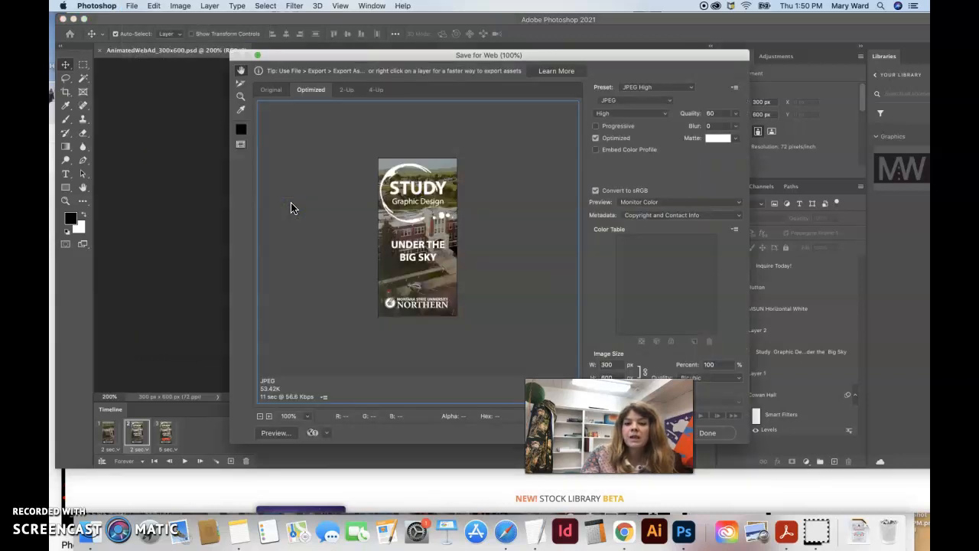
pyautogui.click(654, 90)
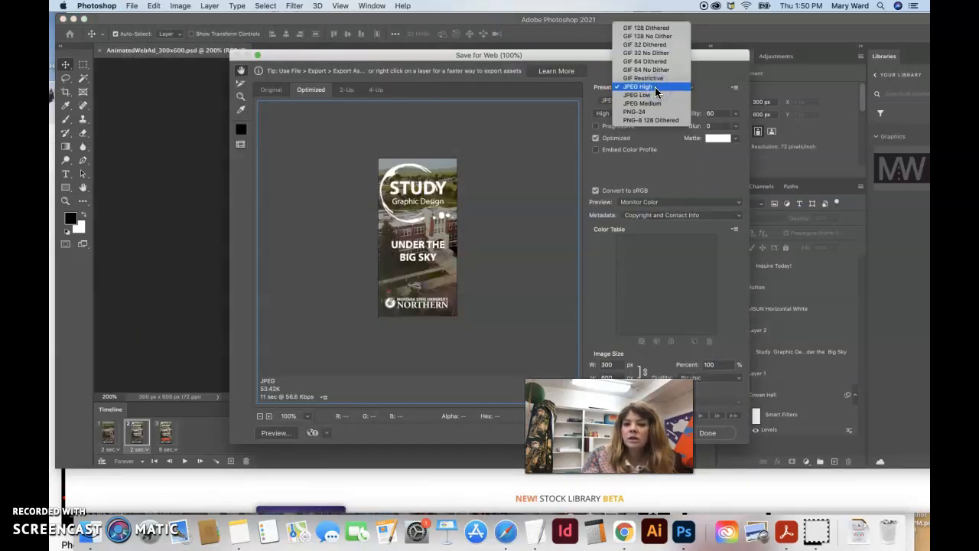
pyautogui.click(647, 46)
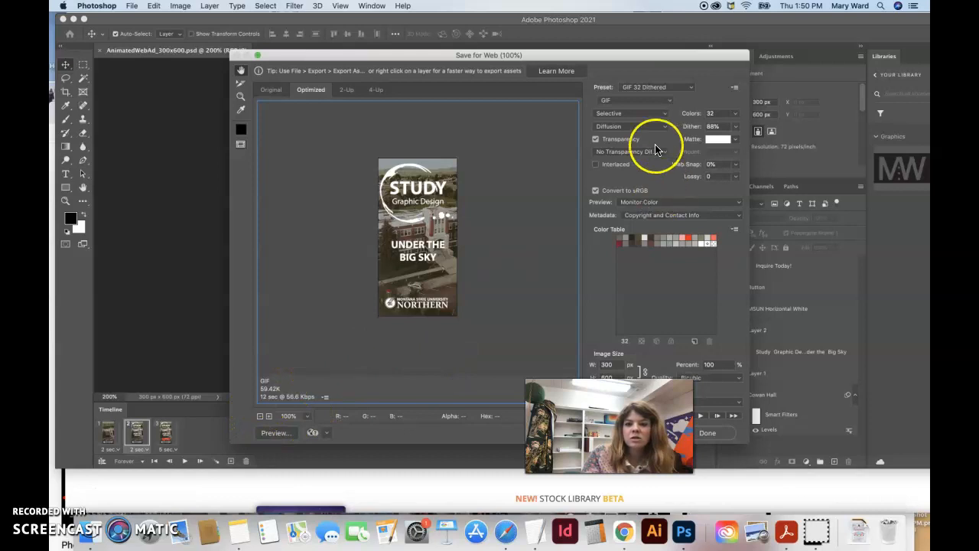
pyautogui.click(666, 89)
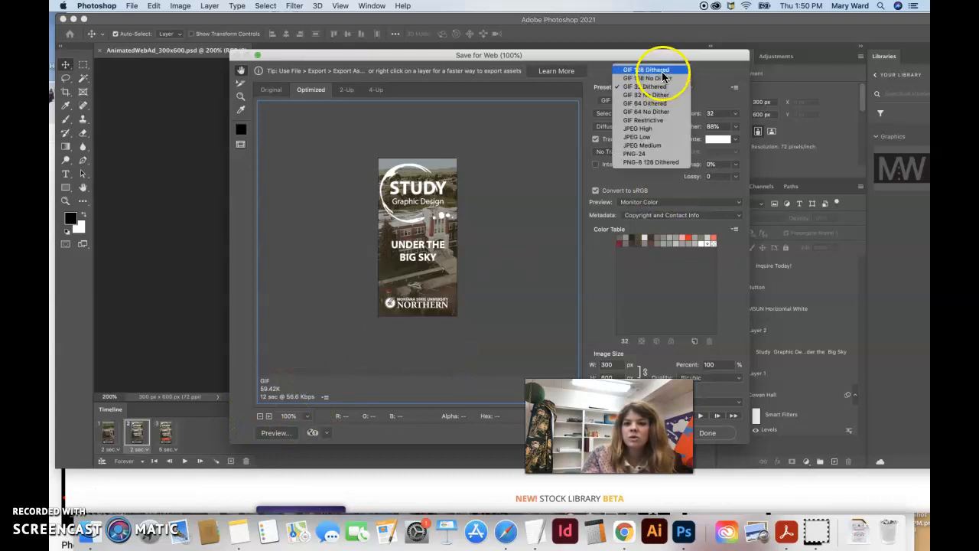
pyautogui.click(662, 71)
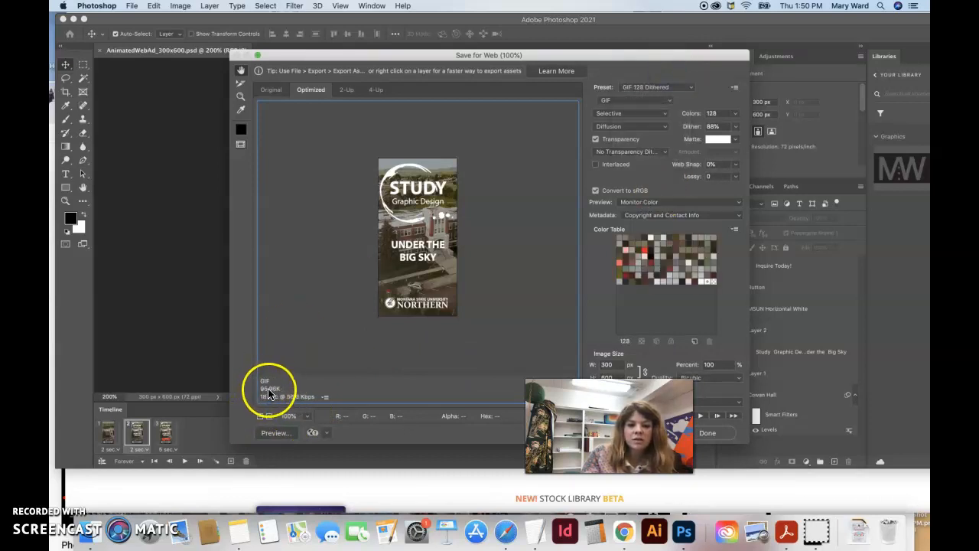
pyautogui.click(681, 86)
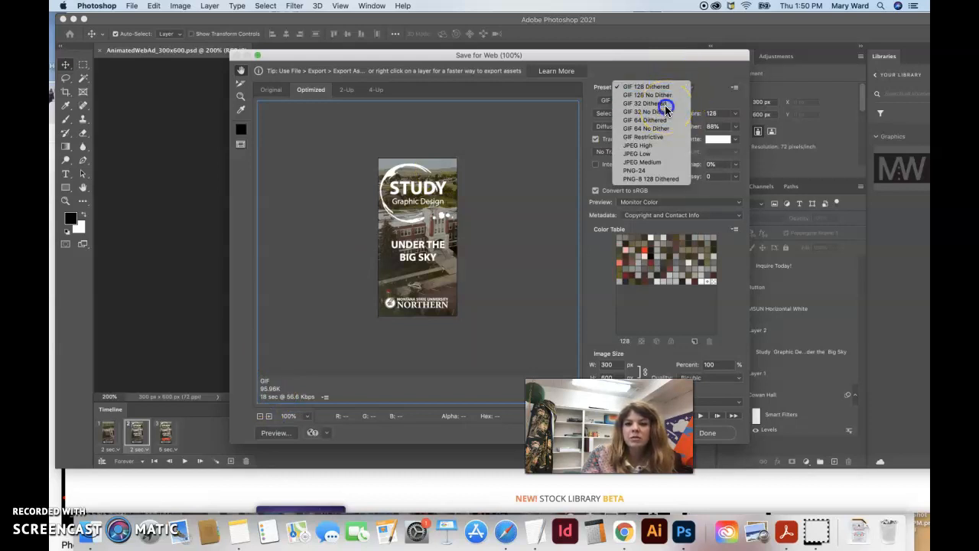
pyautogui.click(666, 104)
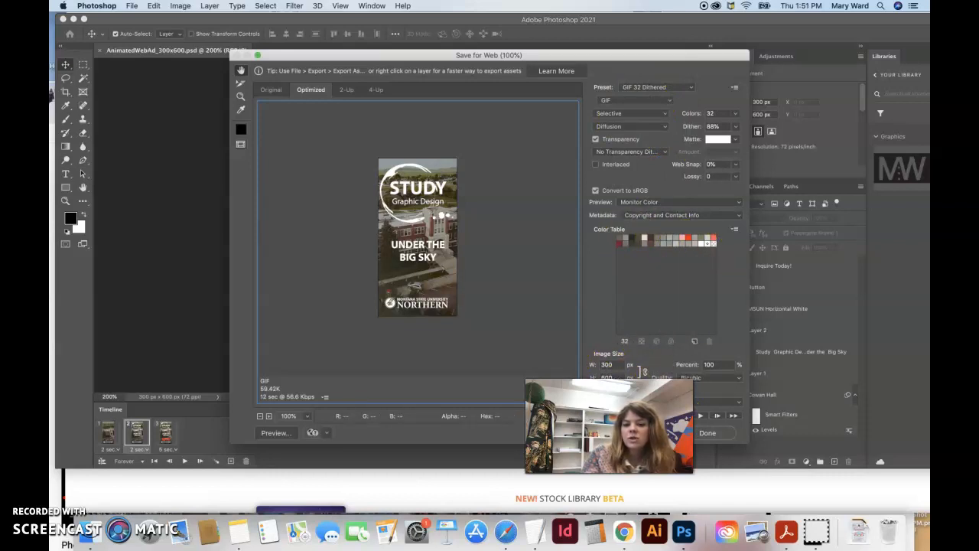
pyautogui.click(650, 432)
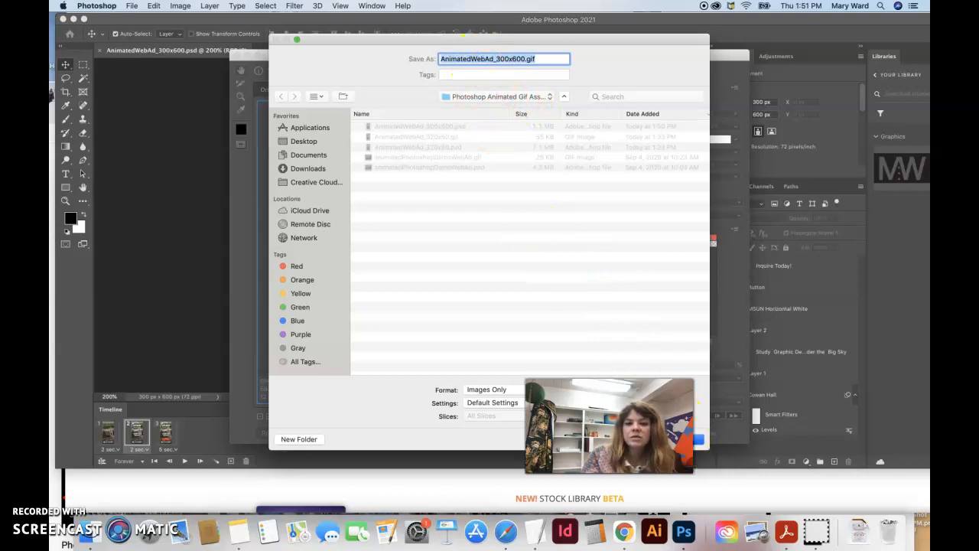
pyautogui.click(697, 439)
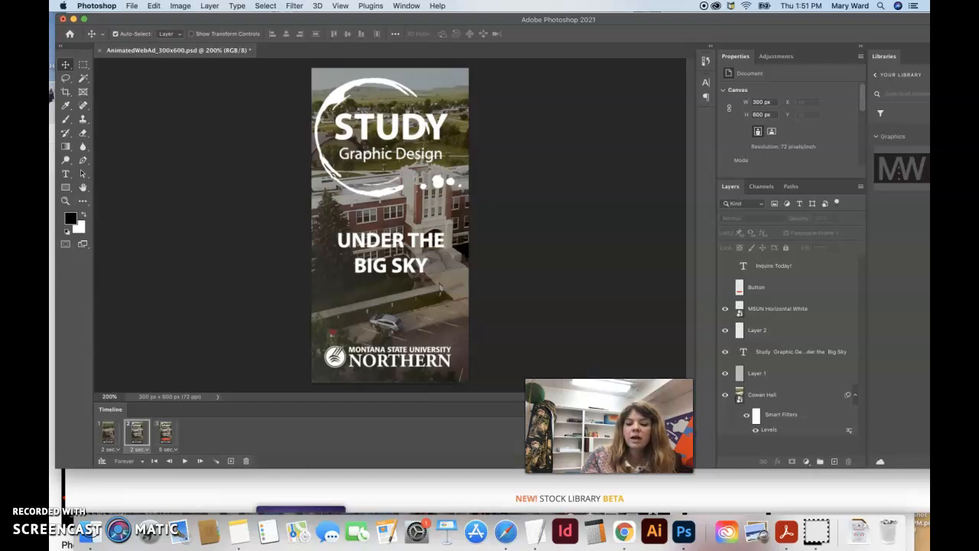
# Step: Open AnimatedWebAd_300x600.gif from the Finder folder in Safari to preview the animation
pyautogui.click(729, 480)
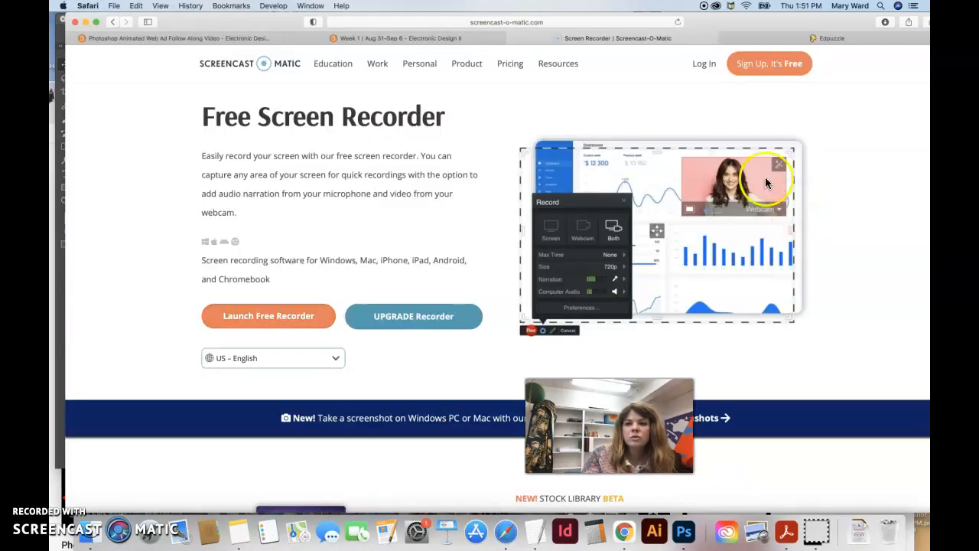
pyautogui.moveTo(829, 24); pyautogui.dragTo(756, 25)
pyautogui.click(866, 38)
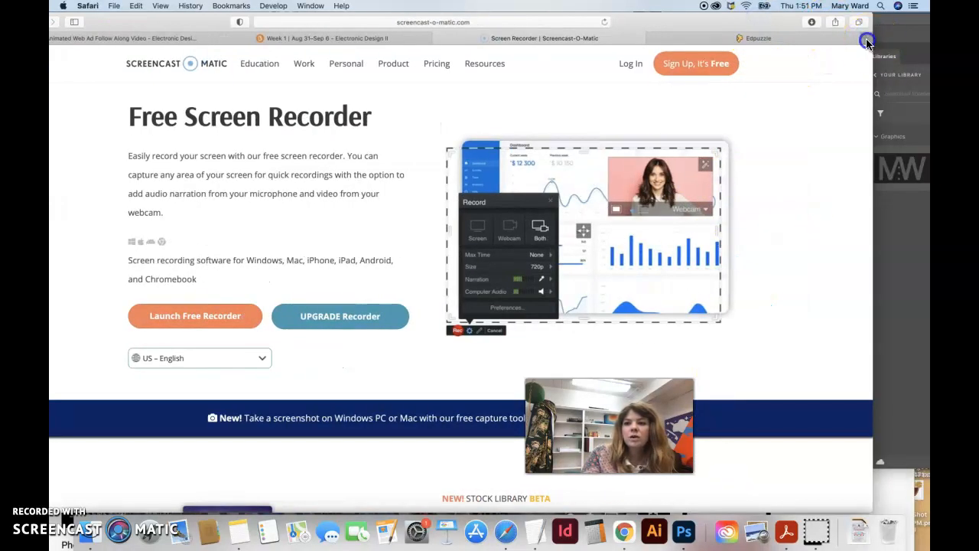
pyautogui.click(73, 520)
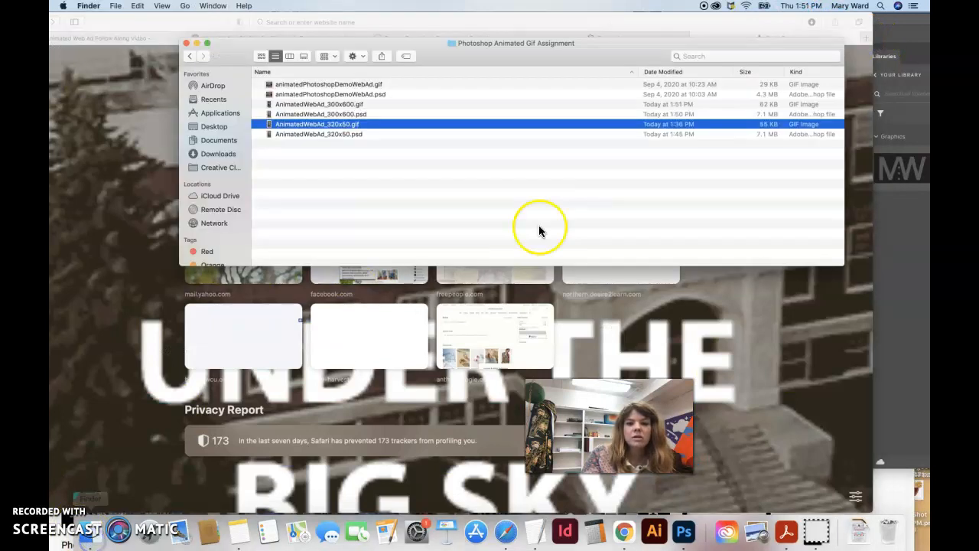
pyautogui.moveTo(450, 62); pyautogui.dragTo(718, 132)
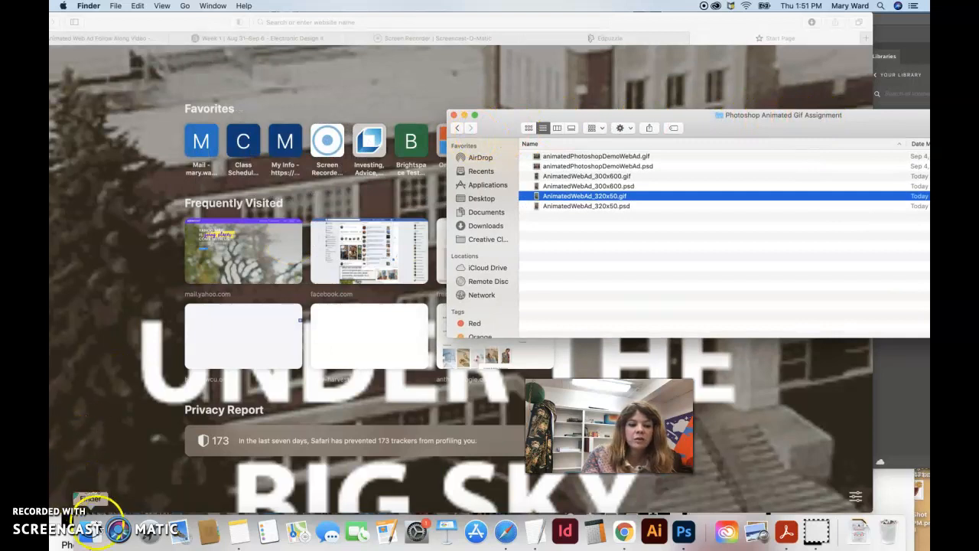
pyautogui.moveTo(727, 128); pyautogui.dragTo(832, 102)
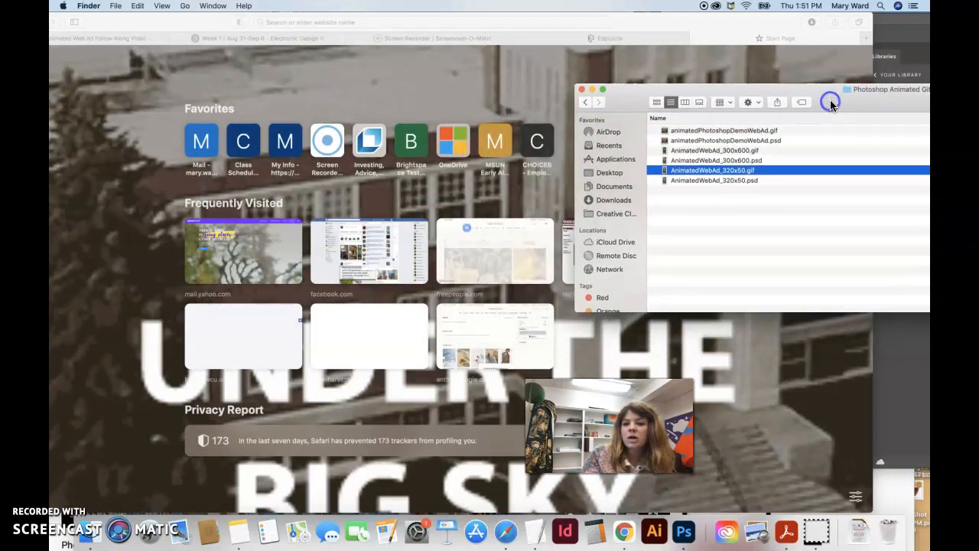
pyautogui.click(732, 151)
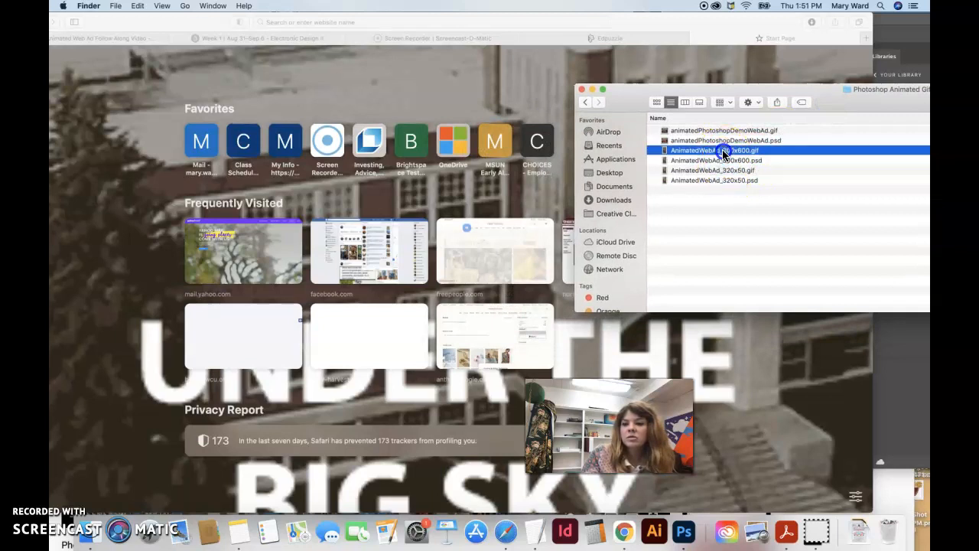
pyautogui.moveTo(734, 152); pyautogui.dragTo(739, 178)
pyautogui.click(830, 108)
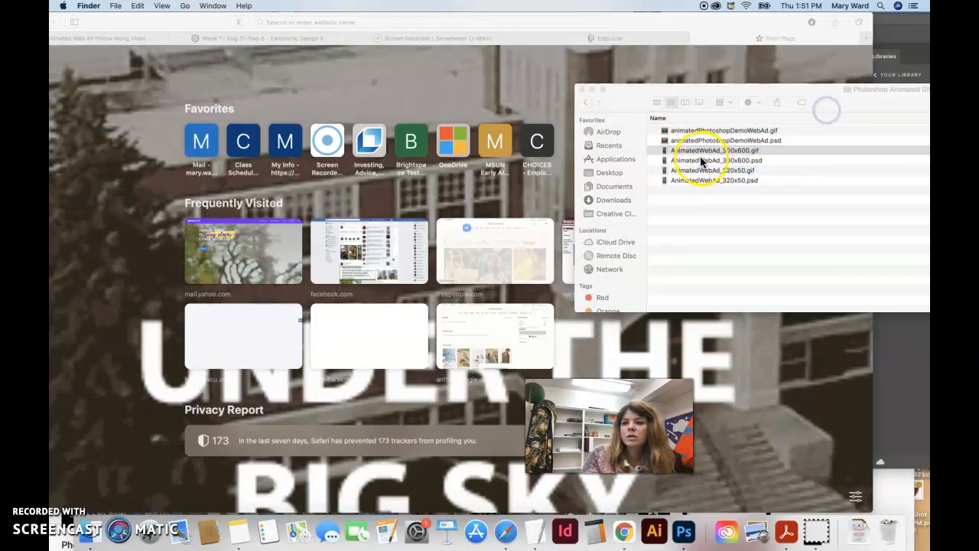
pyautogui.moveTo(695, 150); pyautogui.dragTo(792, 34)
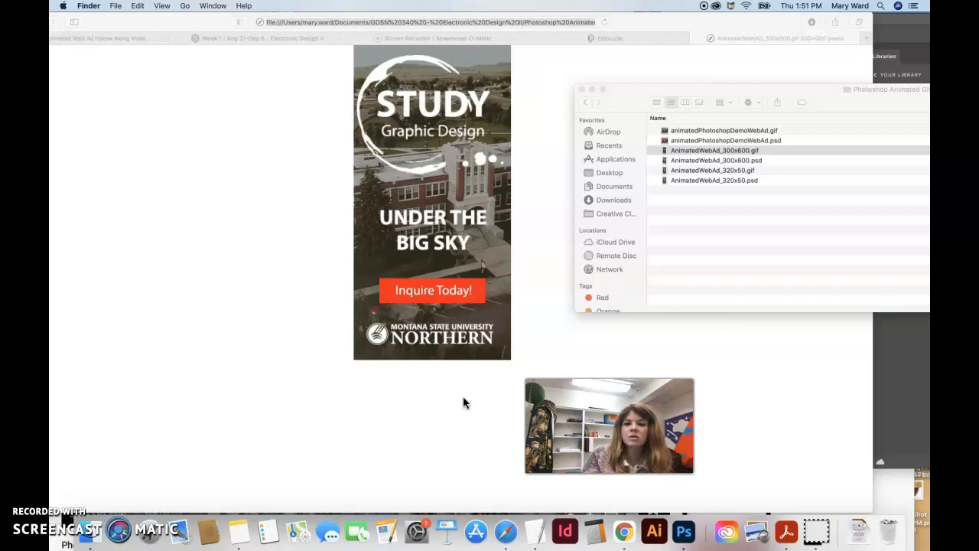
pyautogui.click(581, 89)
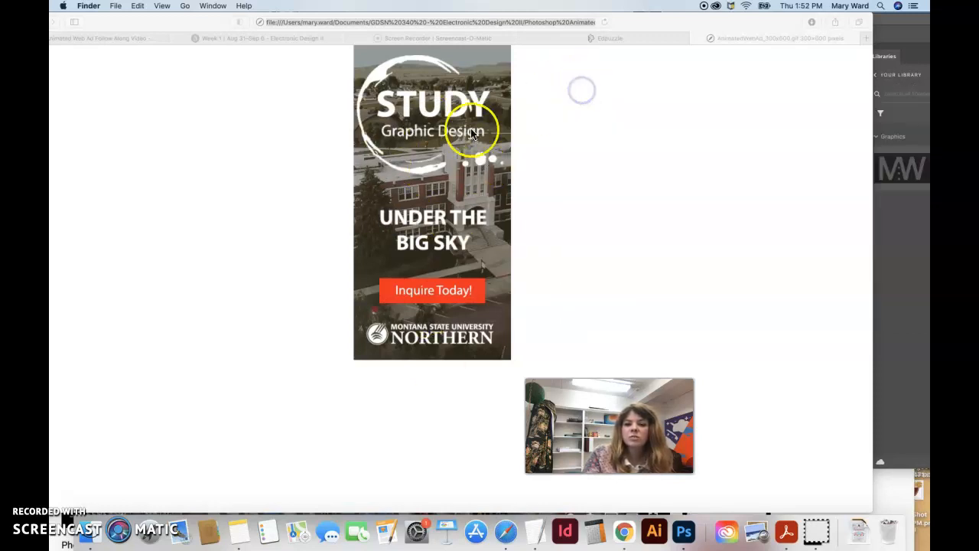
pyautogui.click(709, 38)
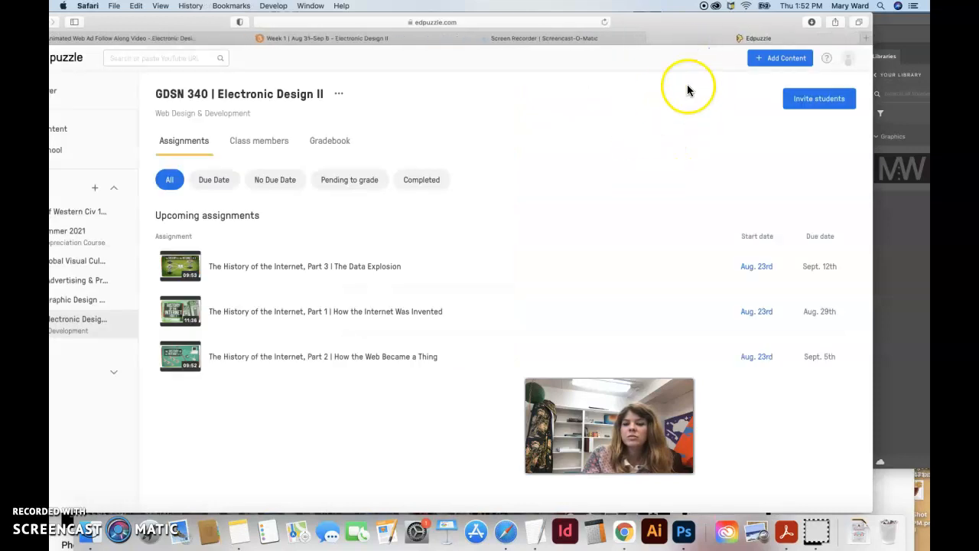
pyautogui.click(892, 265)
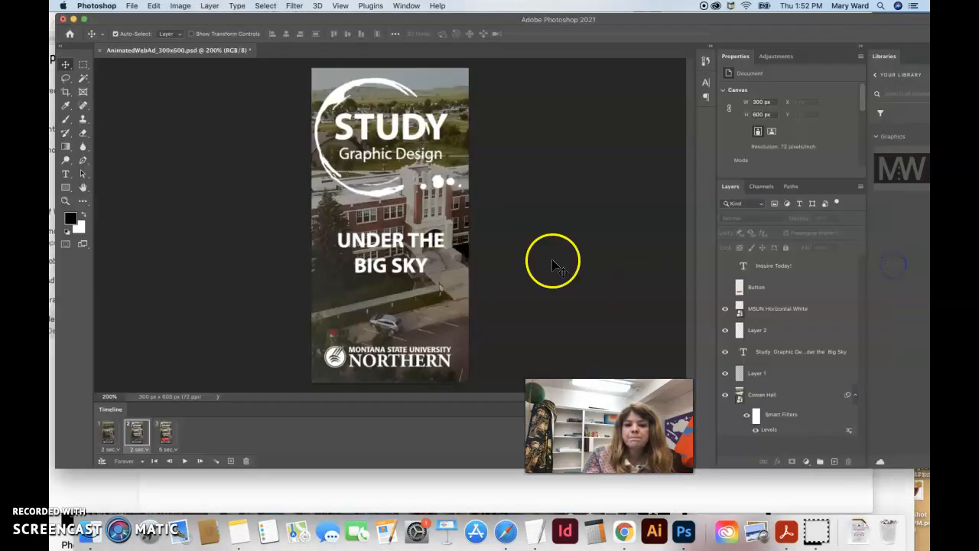